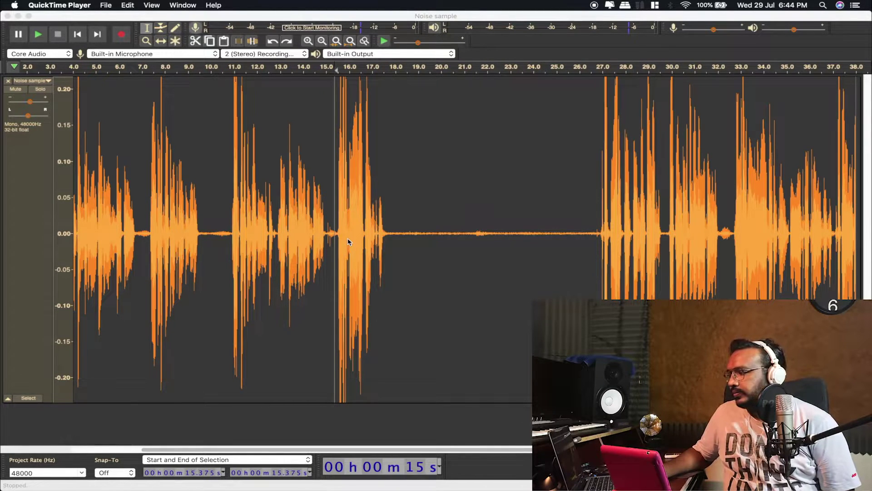
Play the recording from about 15.4 s into the silent passage to hear the speech and its background noise.
{"action": "left_click", "coordinate": [337, 211]}
{"action": "key", "text": "space"}
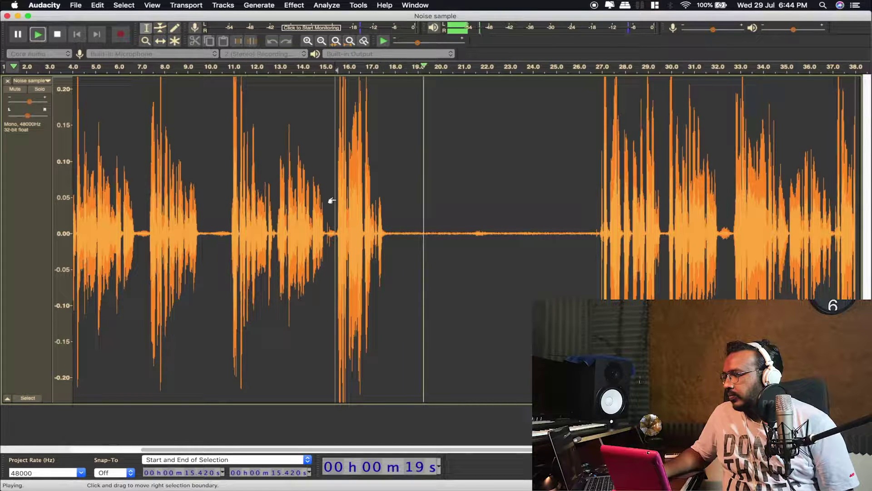
{"action": "key", "text": "space"}
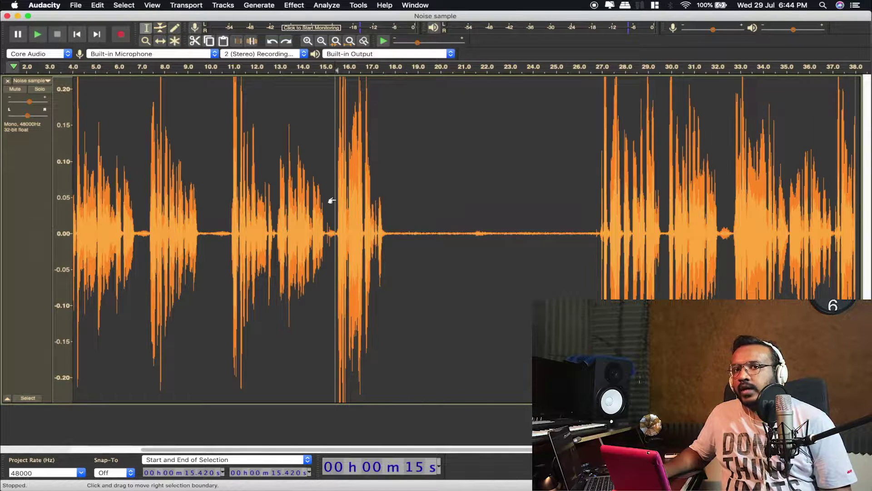
Play the silent passage from about 18.2 s twice to hear the background noise on its own.
{"action": "left_click", "coordinate": [400, 228]}
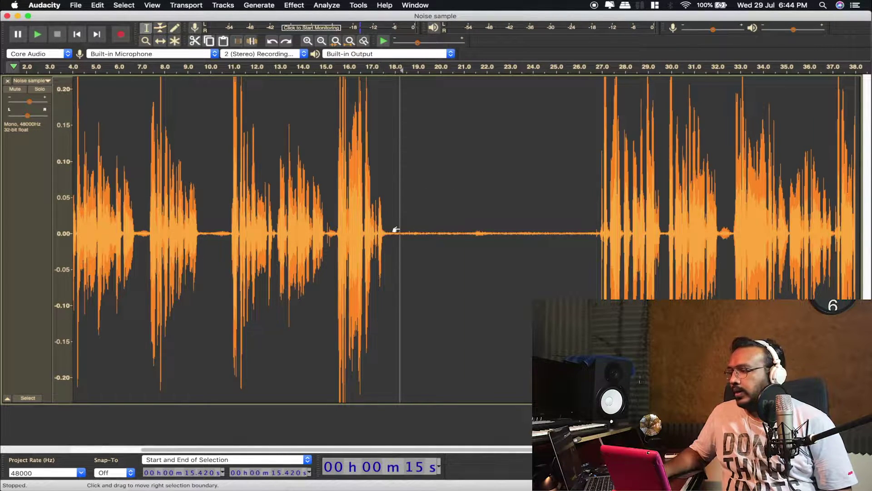
{"action": "key", "text": "space"}
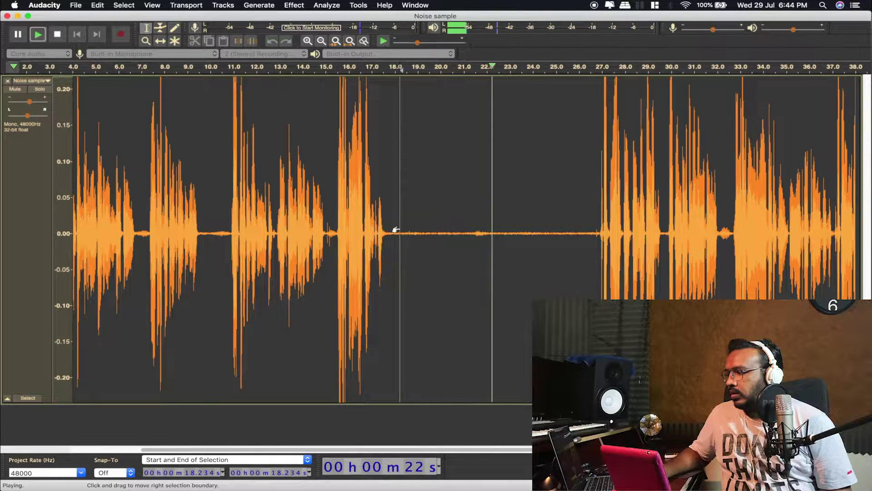
{"action": "key", "text": "space"}
{"action": "key", "text": "space"}
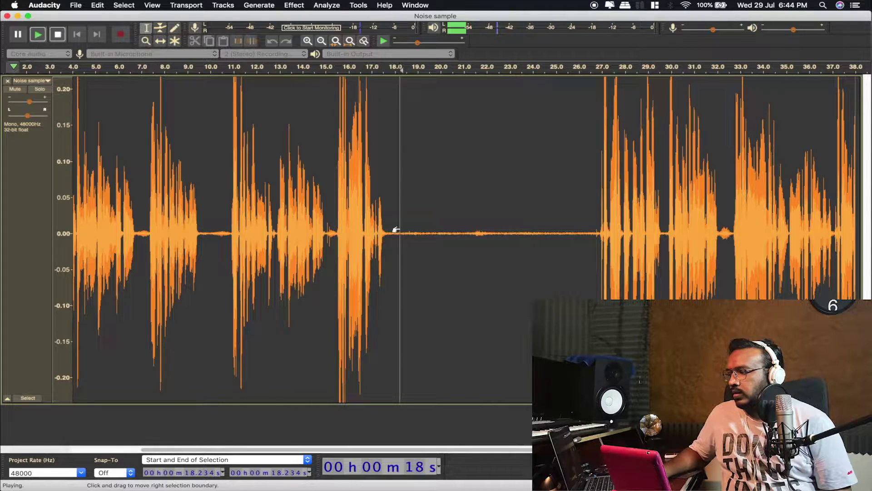
{"action": "key", "text": "space"}
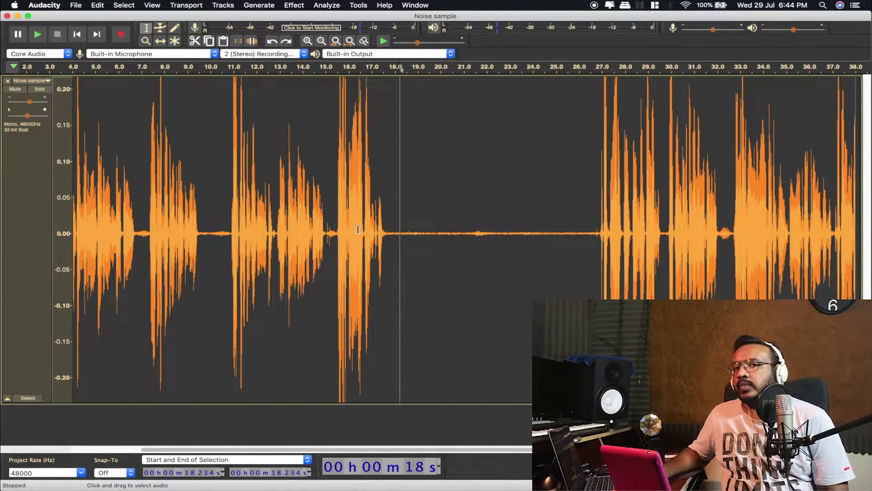
Capture a Noise Reduction noise profile from the silent passage between about 18.0 s and 25.7 s.
{"action": "left_click", "coordinate": [337, 225]}
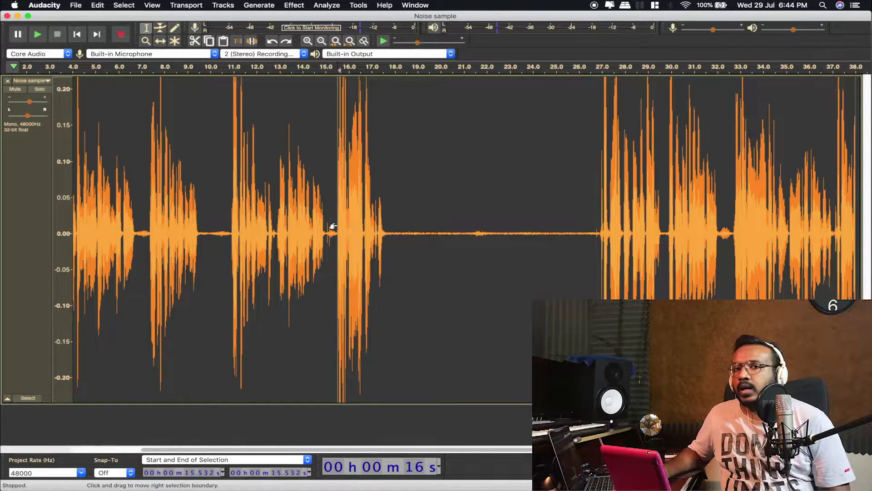
{"action": "left_click_drag", "start_coordinate": [481, 228], "coordinate": [571, 235]}
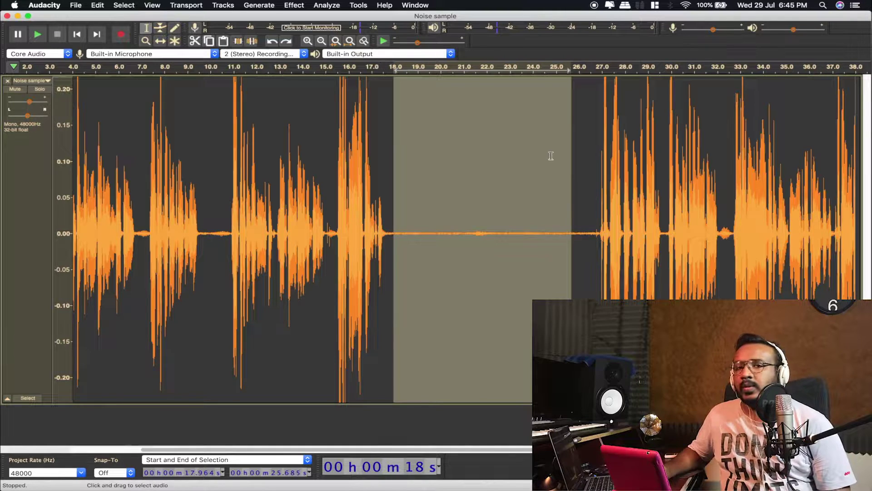
{"action": "left_click", "coordinate": [300, 6]}
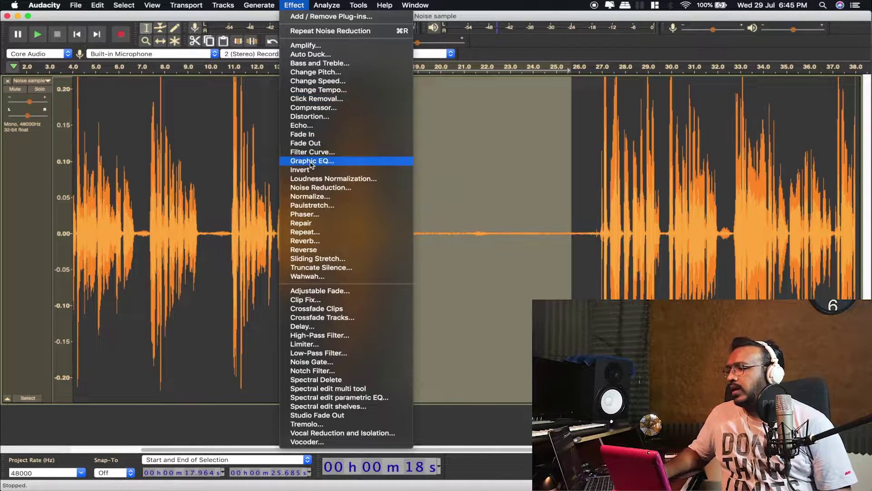
{"action": "left_click", "coordinate": [307, 188]}
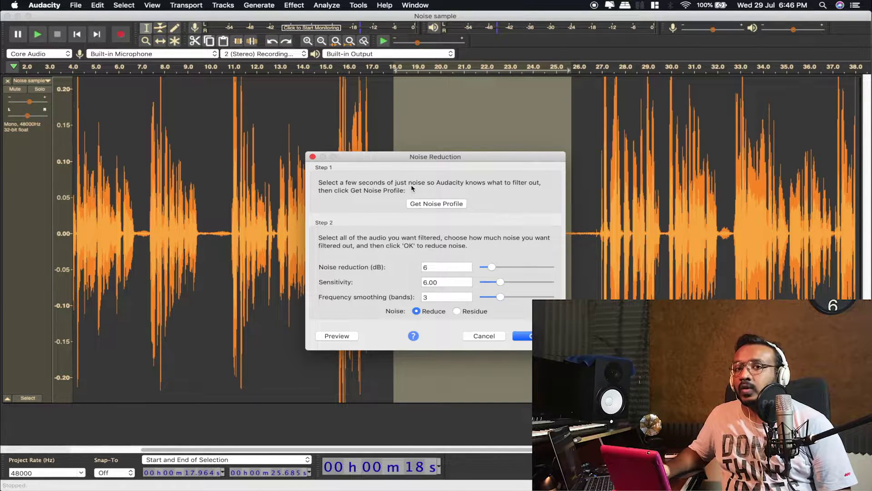
{"action": "left_click", "coordinate": [429, 206]}
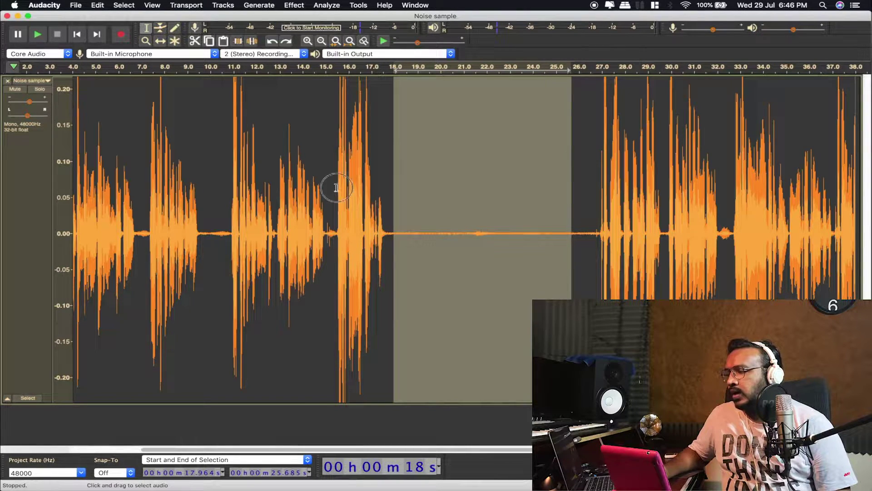
Select the audio from about 15.4 s to 21.5 s and open Noise Reduction for it.
{"action": "left_click_drag", "start_coordinate": [395, 186], "coordinate": [475, 214]}
{"action": "left_click", "coordinate": [294, 5]}
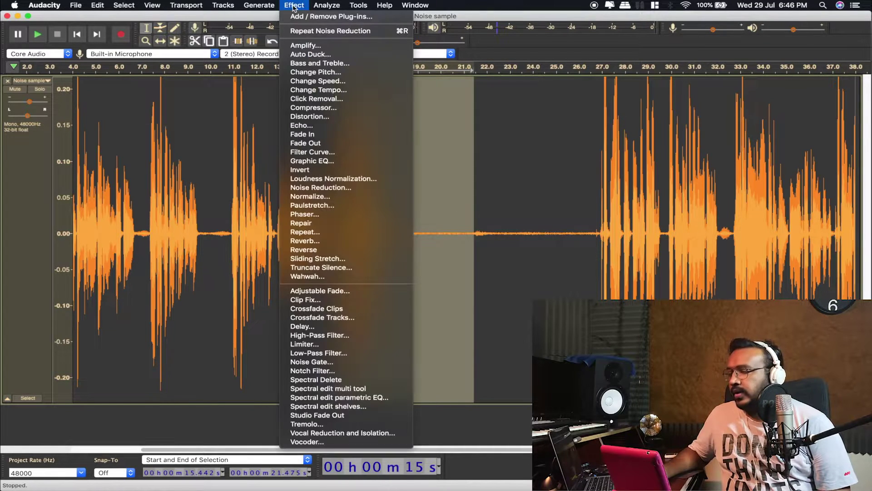
{"action": "left_click", "coordinate": [311, 188]}
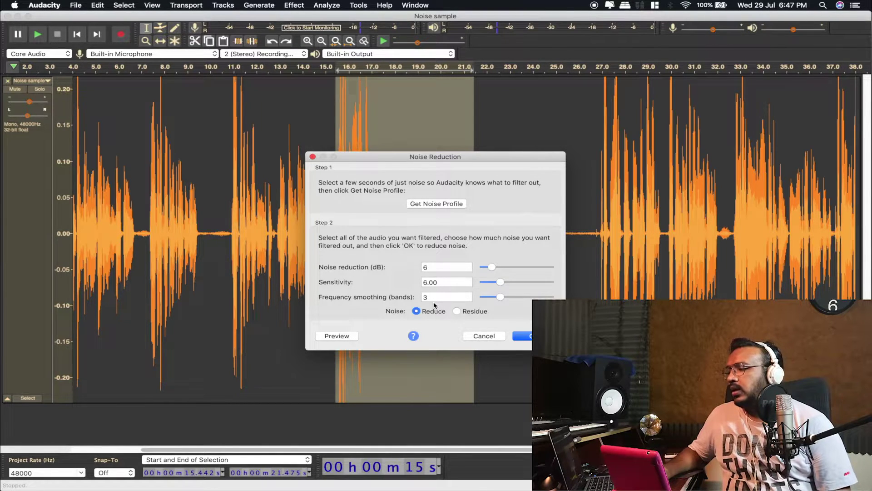
Try noise reduction of 48 dB, sensitivity 24.00 and frequency smoothing of 12 bands, and preview the sound.
{"action": "left_click", "coordinate": [536, 265]}
{"action": "left_click_drag", "start_coordinate": [536, 266], "coordinate": [579, 265]}
{"action": "left_click_drag", "start_coordinate": [502, 283], "coordinate": [575, 288]}
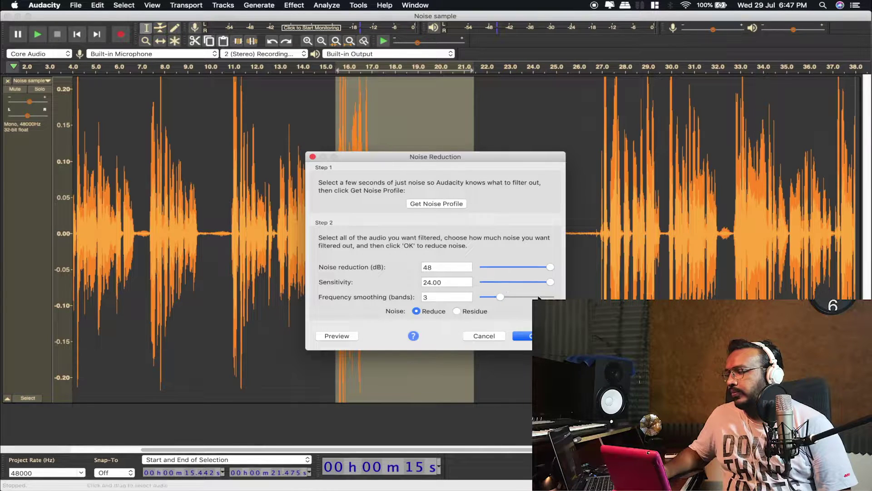
{"action": "left_click_drag", "start_coordinate": [501, 297], "coordinate": [595, 296]}
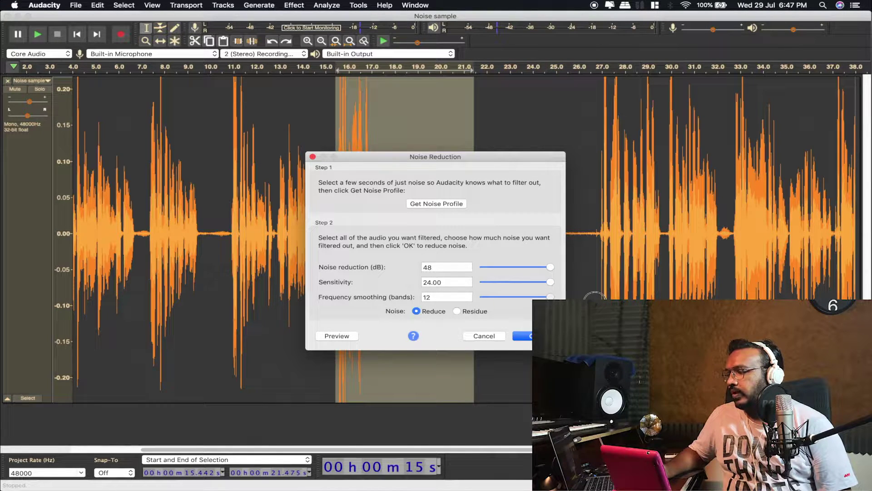
{"action": "left_click", "coordinate": [333, 337]}
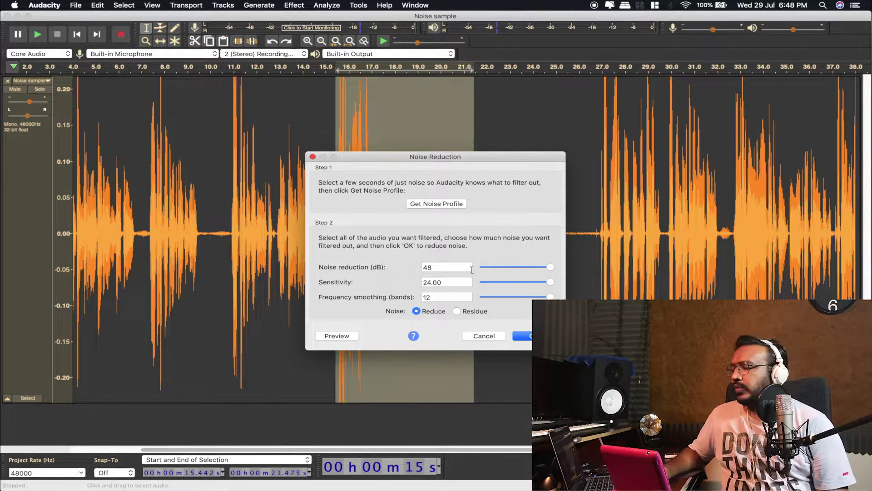
Set noise reduction to 6 dB, sensitivity to 6.00 and frequency smoothing to 3 bands, then preview and apply the effect.
{"action": "left_click", "coordinate": [534, 275]}
{"action": "left_click_drag", "start_coordinate": [535, 275], "coordinate": [495, 269]}
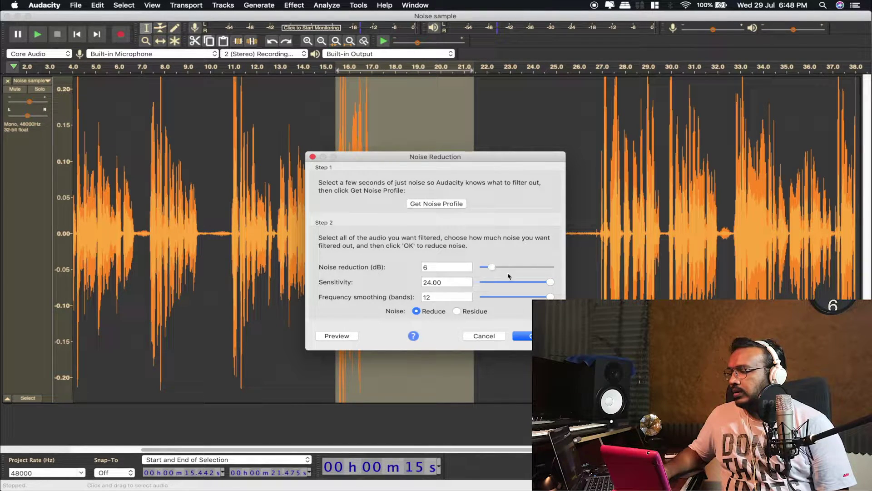
{"action": "left_click_drag", "start_coordinate": [550, 282], "coordinate": [501, 305]}
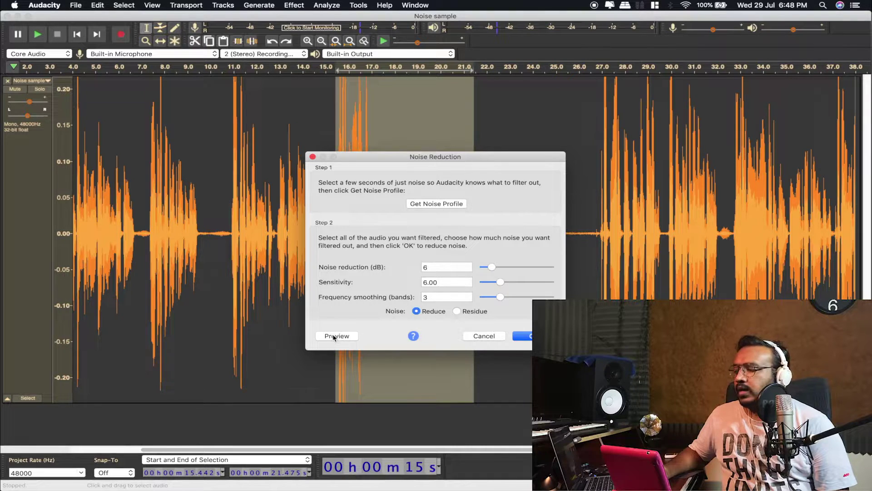
{"action": "left_click", "coordinate": [336, 335]}
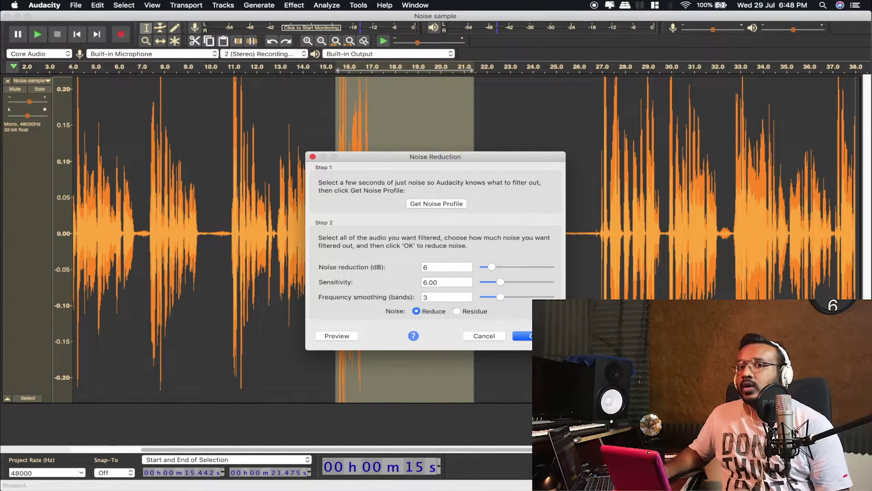
{"action": "key", "text": "Return"}
{"action": "key", "text": "super+shift+z"}
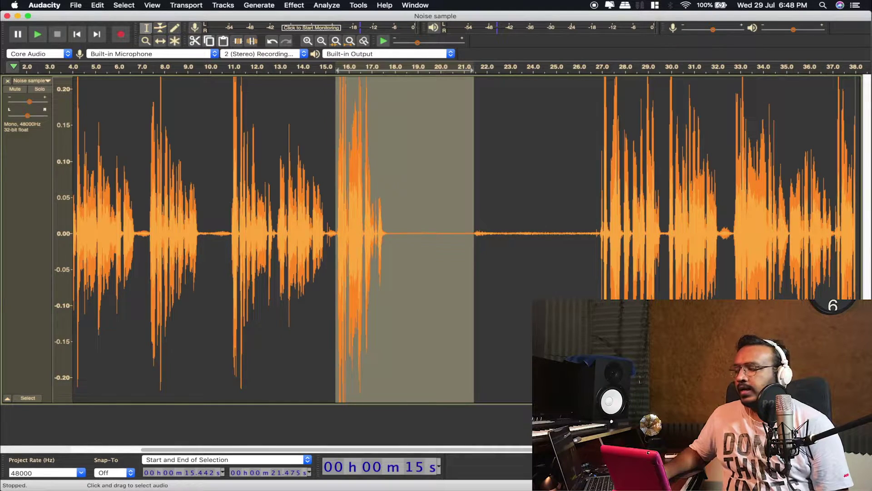
Capture a new noise profile from the already reduced silent passage between about 17.8 s and 21.5 s.
{"action": "left_click", "coordinate": [391, 233]}
{"action": "left_click_drag", "start_coordinate": [464, 241], "coordinate": [476, 239]}
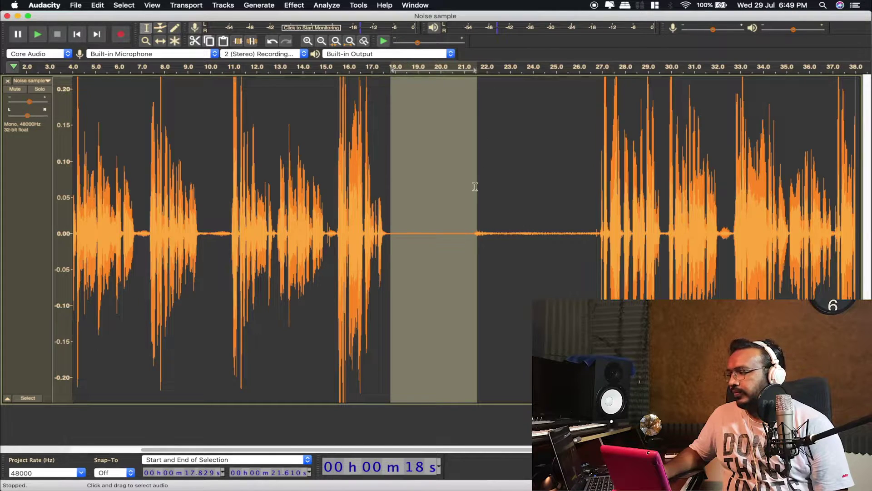
{"action": "left_click_drag", "start_coordinate": [473, 195], "coordinate": [473, 194]}
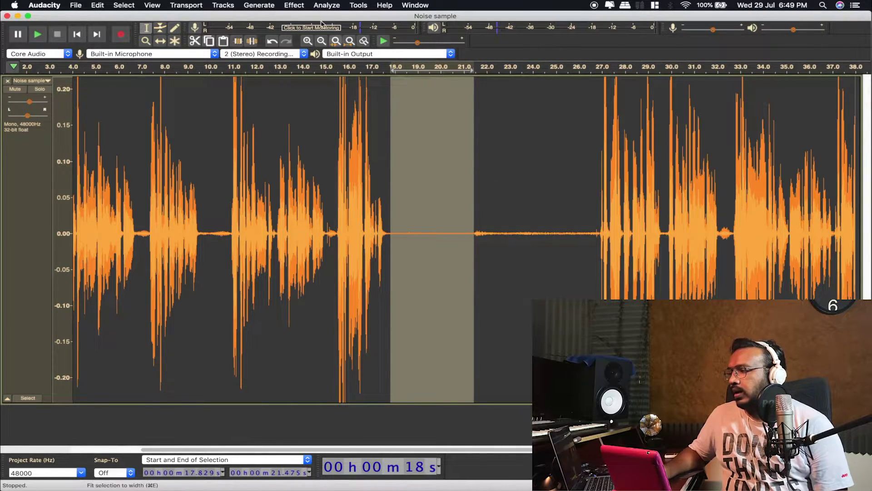
{"action": "left_click", "coordinate": [293, 5]}
{"action": "left_click", "coordinate": [319, 187]}
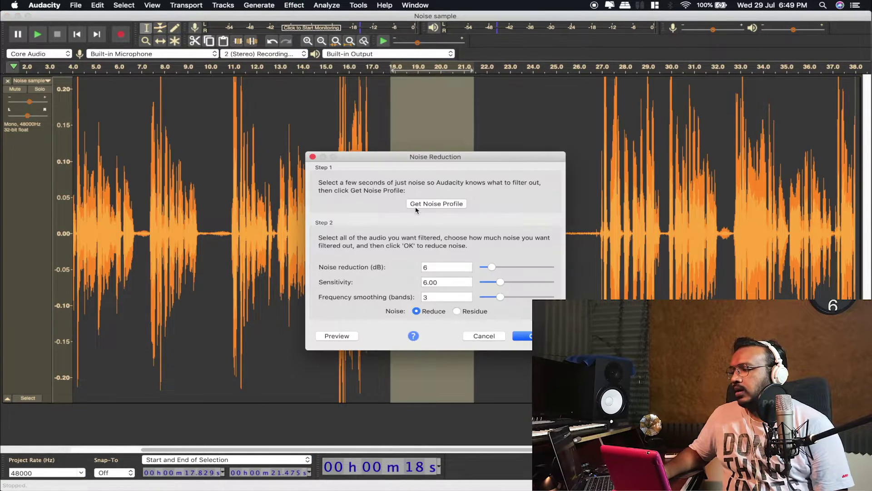
{"action": "left_click", "coordinate": [417, 204]}
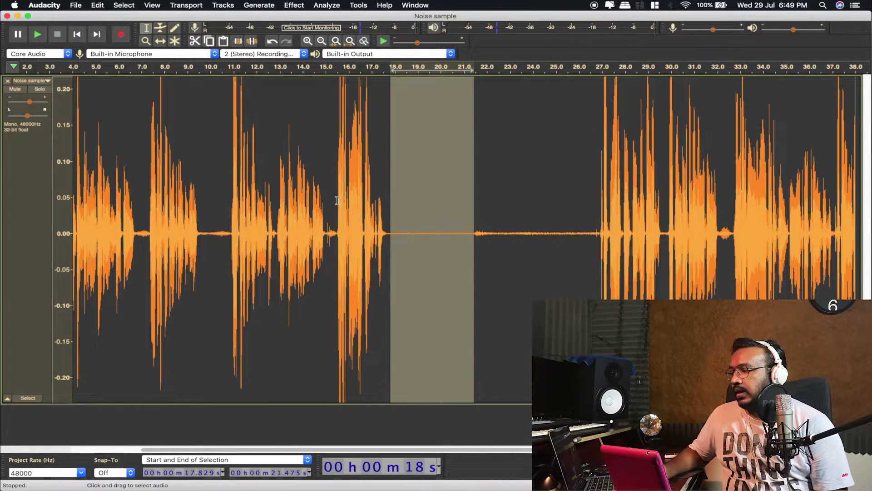
Preview and apply a second pass of Noise Reduction at 6 dB, sensitivity 6.00 and 3 bands to about 15.4–21.5 s.
{"action": "left_click_drag", "start_coordinate": [335, 233], "coordinate": [476, 240]}
{"action": "left_click", "coordinate": [294, 6]}
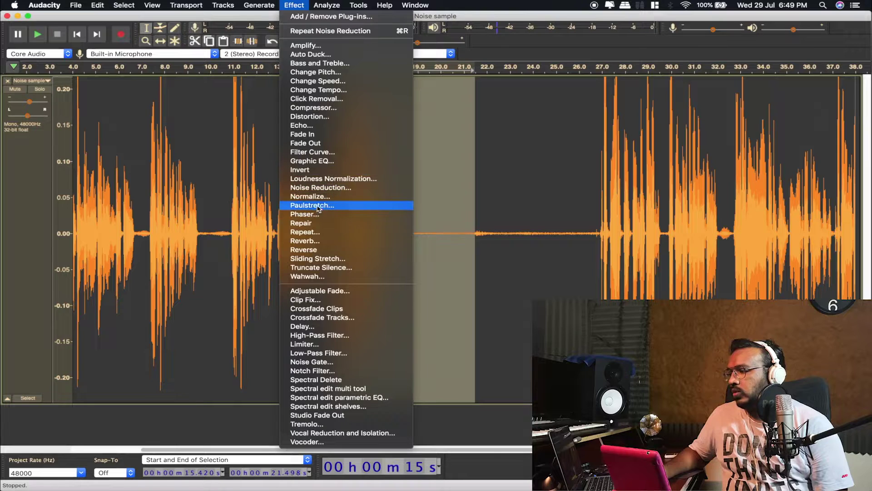
{"action": "left_click", "coordinate": [320, 188]}
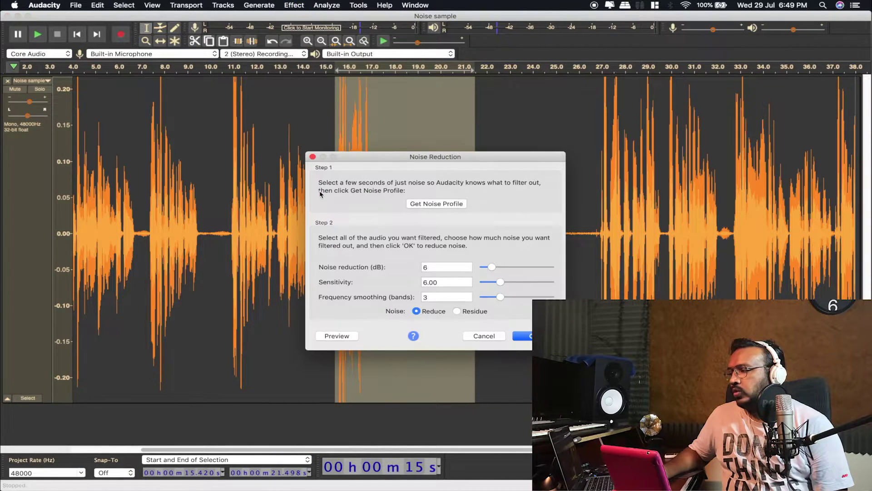
{"action": "left_click", "coordinate": [348, 339]}
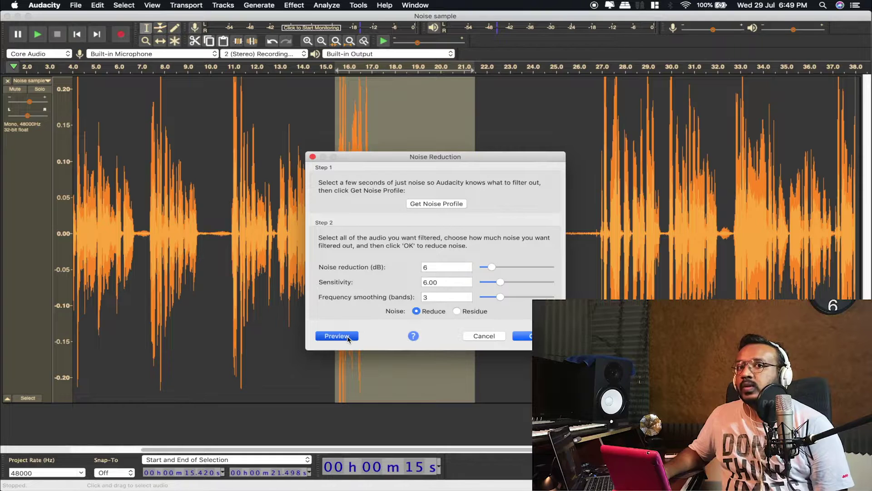
{"action": "left_click", "coordinate": [525, 337]}
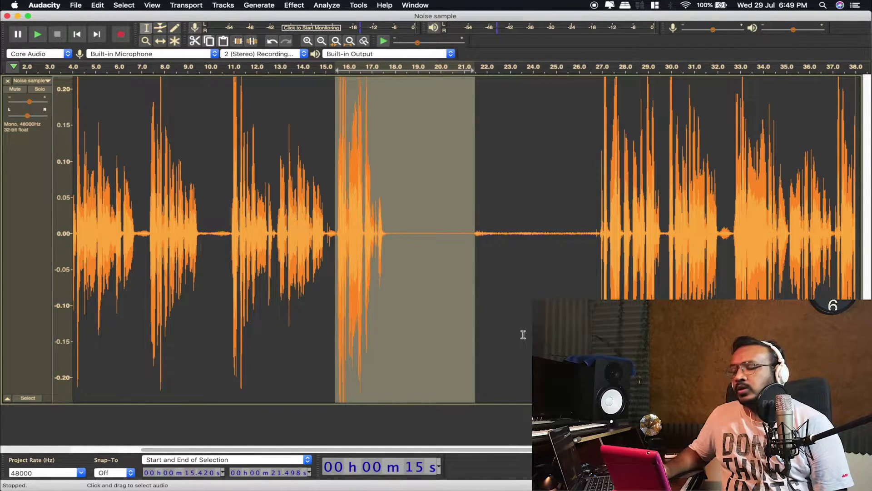
Play back the treated passage from about 15.4 s twice to judge the noise reduction.
{"action": "key", "text": "space"}
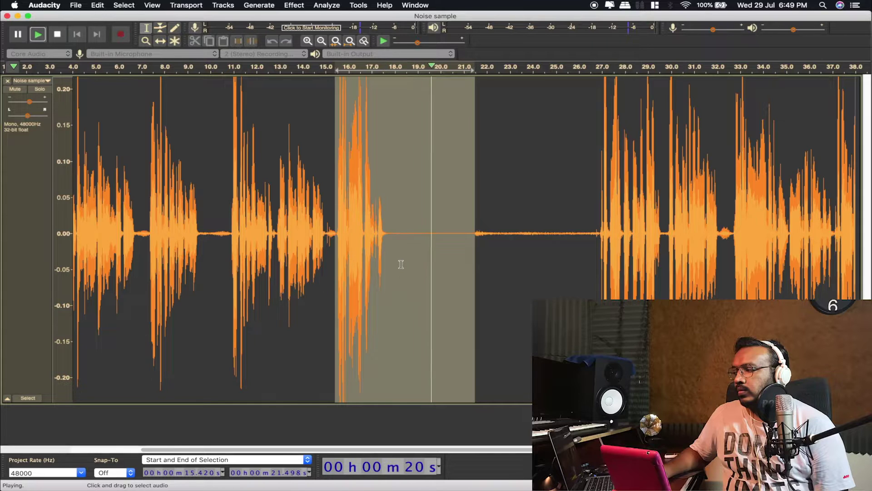
{"action": "key", "text": "space"}
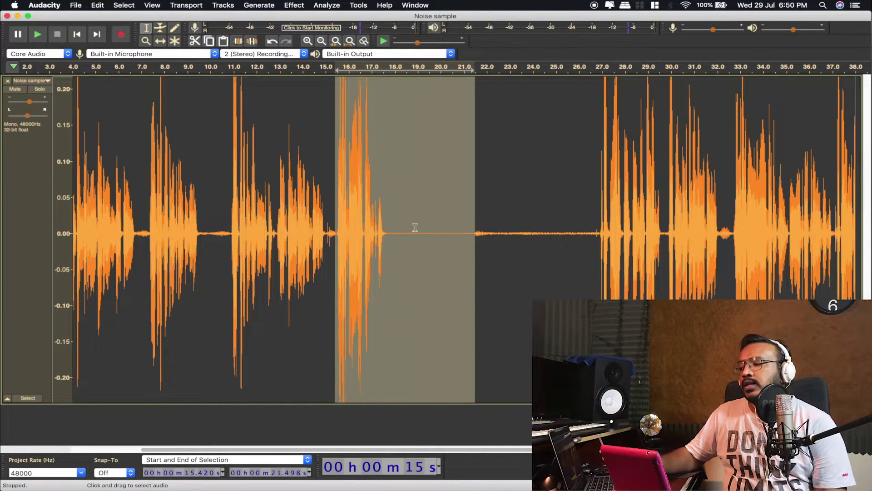
{"action": "left_click", "coordinate": [512, 233]}
{"action": "left_click", "coordinate": [444, 230]}
{"action": "left_click", "coordinate": [530, 238]}
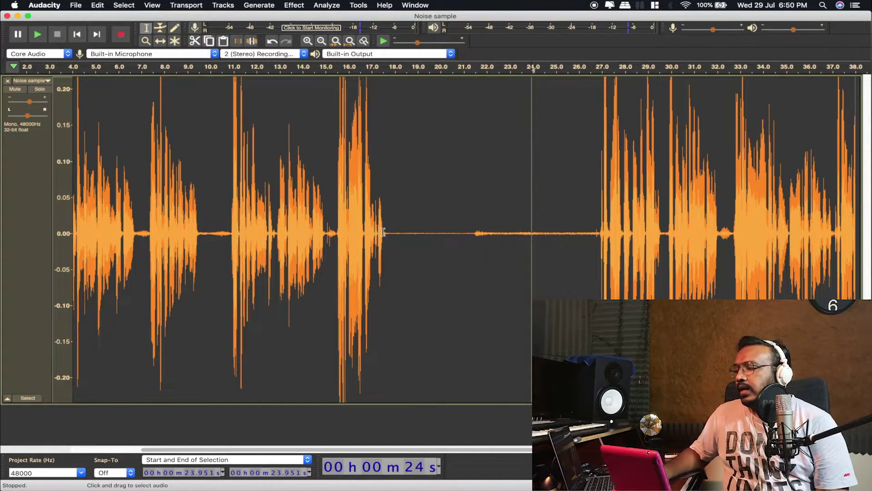
{"action": "left_click", "coordinate": [333, 227]}
{"action": "key", "text": "space"}
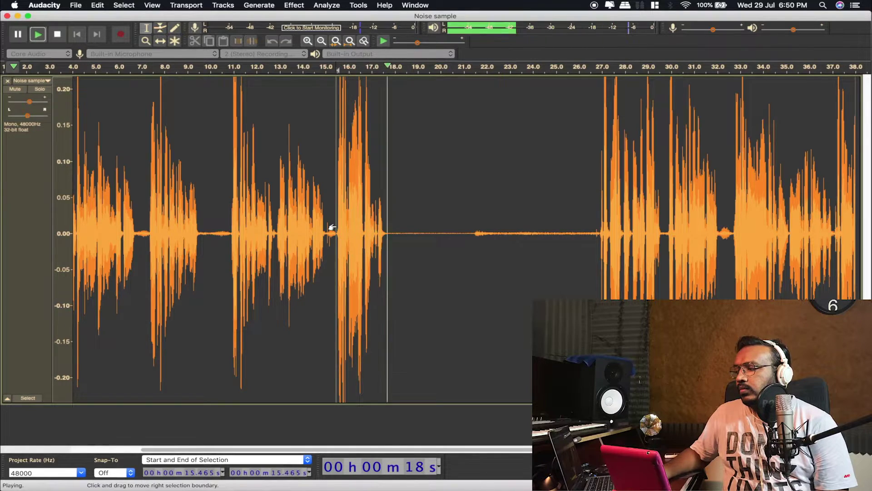
{"action": "key", "text": "space"}
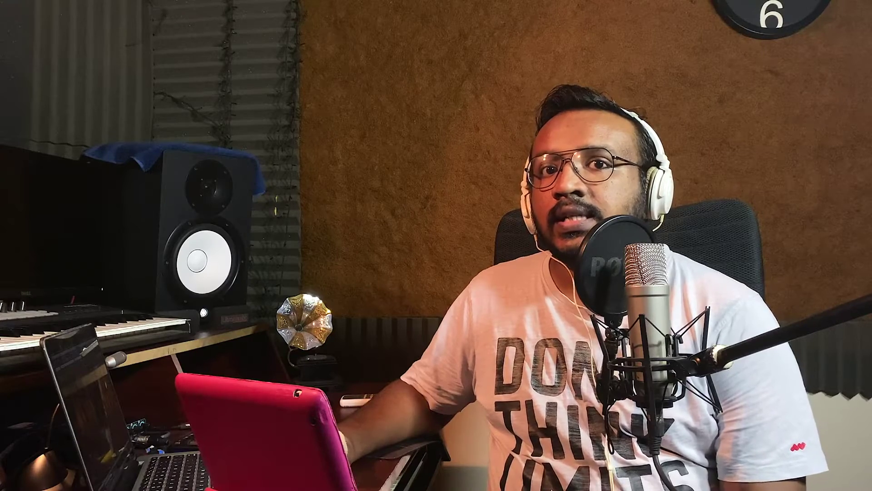